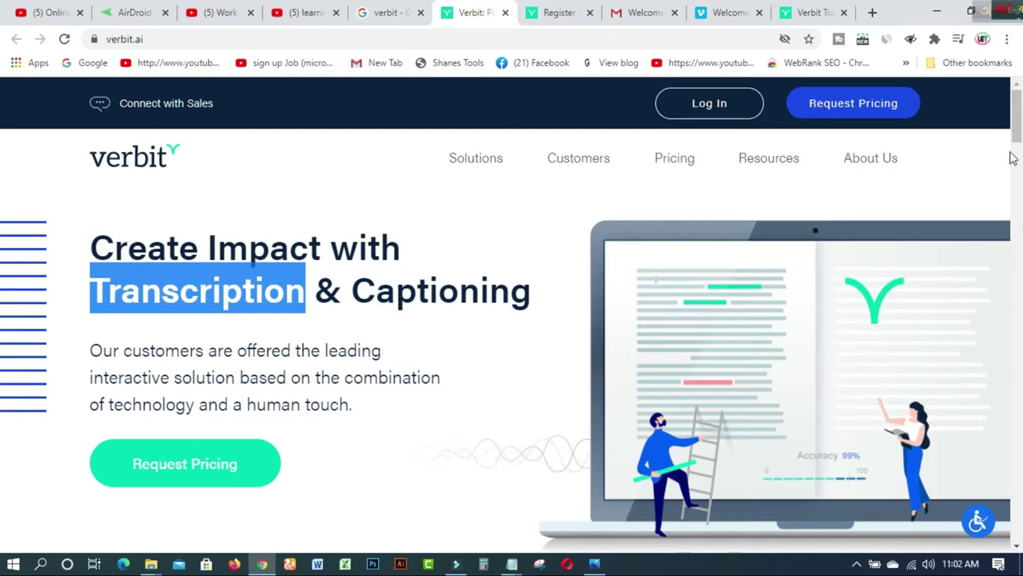
# Find the transcriber sign-up link at the foot of the Verbit homepage, open the registration form and read its introduction.
pyautogui.moveTo(1017, 136); pyautogui.dragTo(1018, 524)
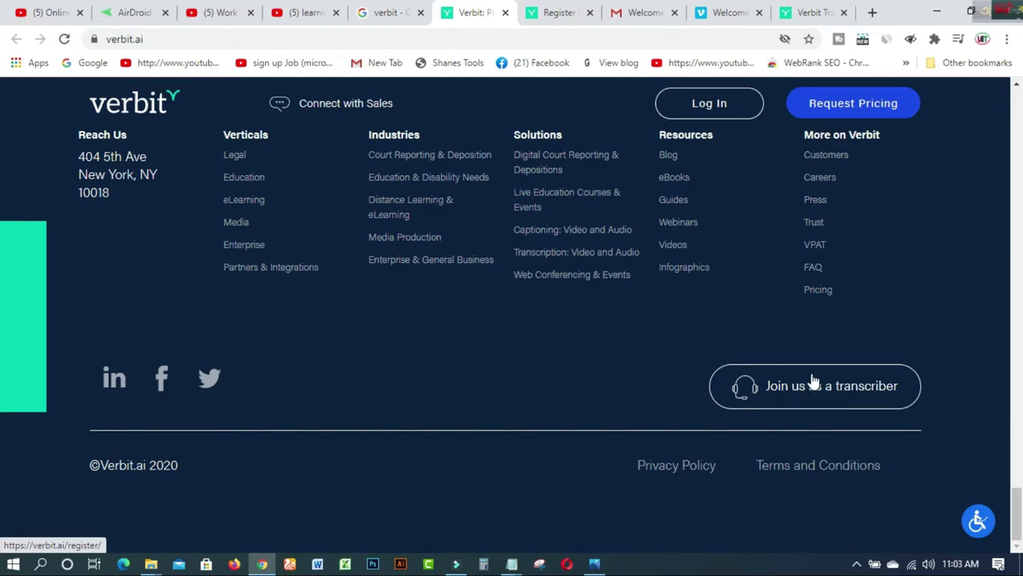
pyautogui.click(557, 20)
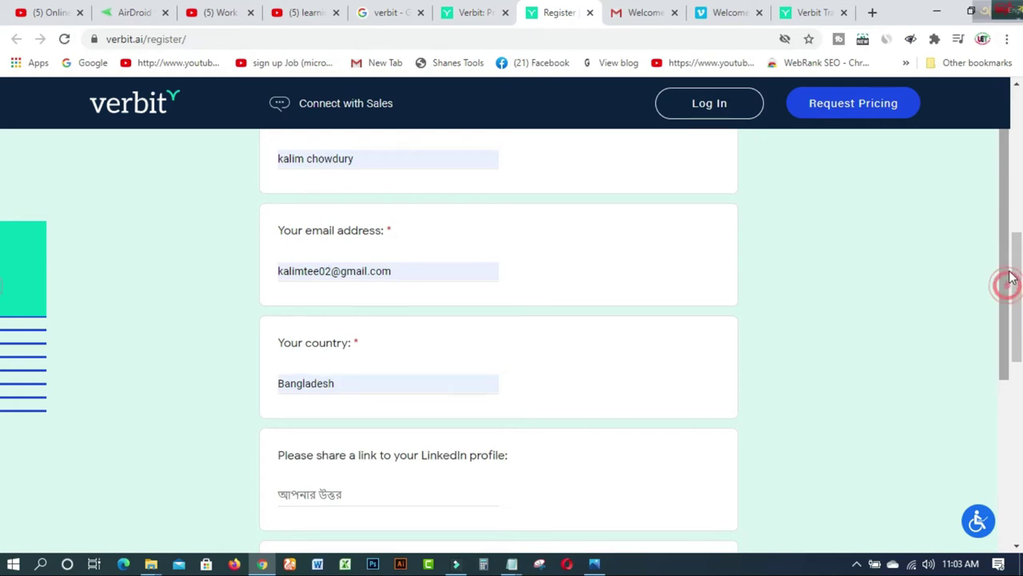
pyautogui.moveTo(1006, 281); pyautogui.dragTo(1018, 180)
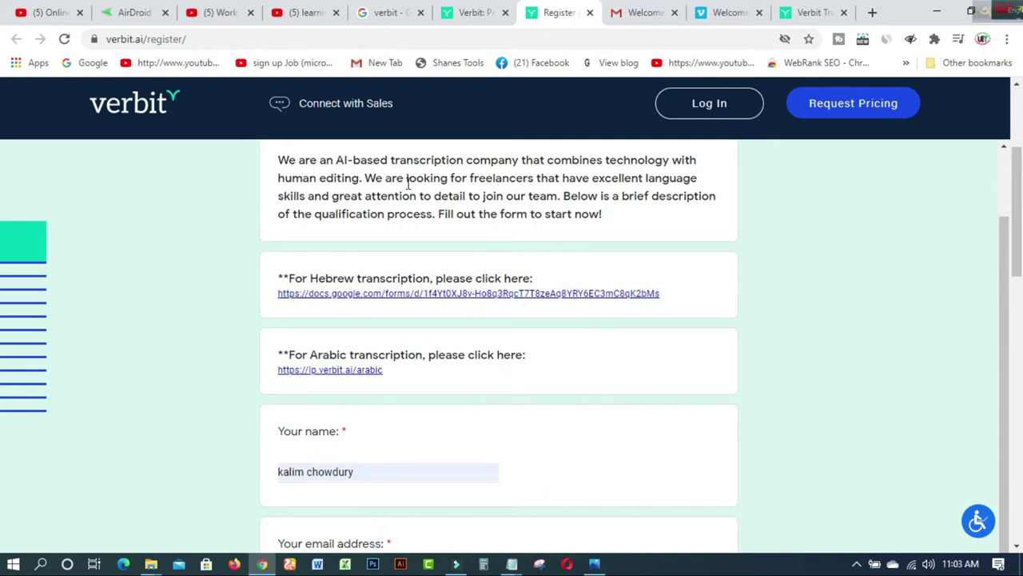
pyautogui.moveTo(1018, 256); pyautogui.dragTo(1018, 311)
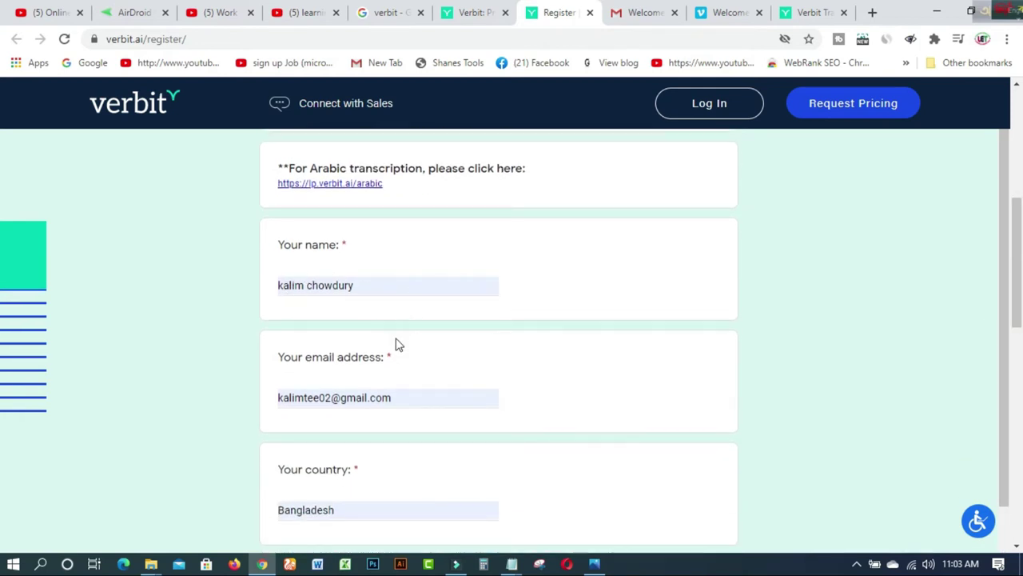
# Examine the country and LinkedIn profile fields of the transcriber registration form, leaving the LinkedIn answer empty.
pyautogui.moveTo(1016, 296); pyautogui.dragTo(1017, 388)
pyautogui.click(326, 291)
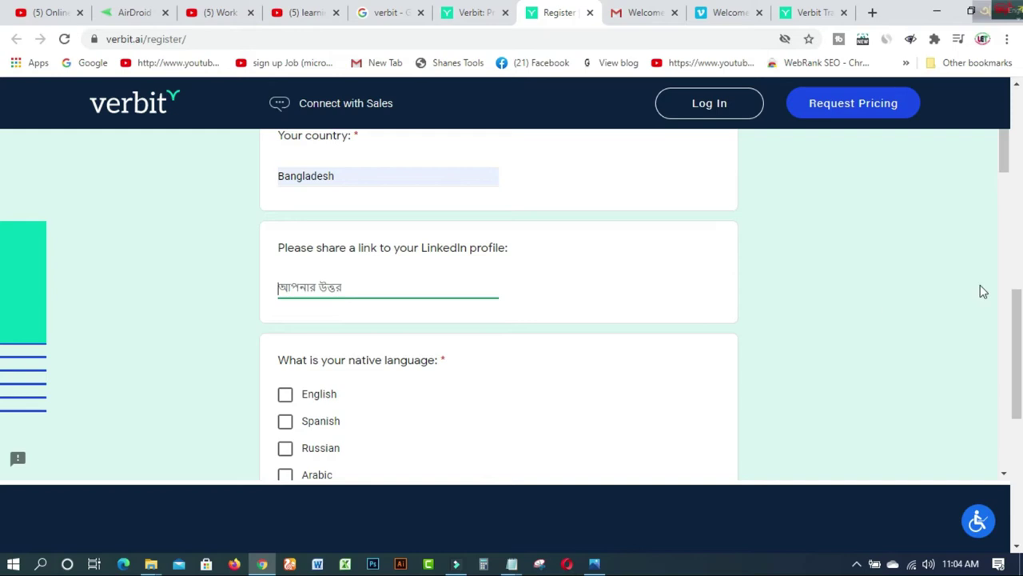
pyautogui.scroll(-1, 1, 343)
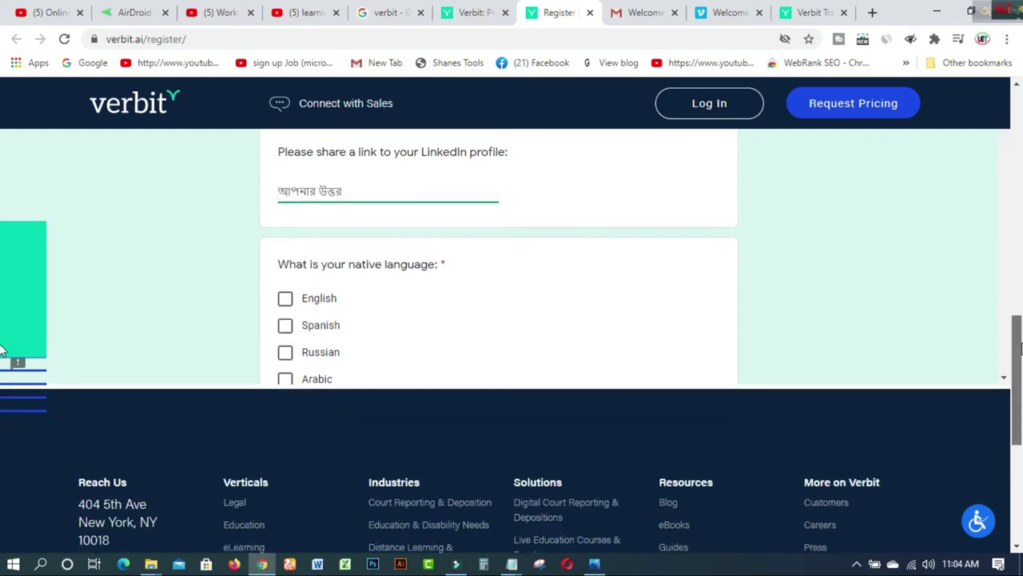
pyautogui.scroll(1, 2, 344)
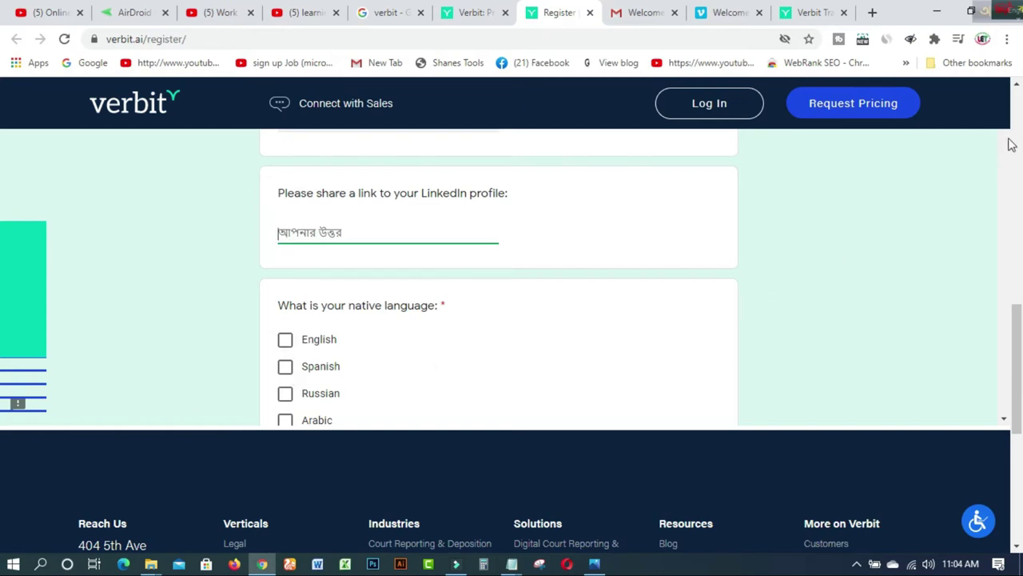
pyautogui.scroll(1, 1015, 320)
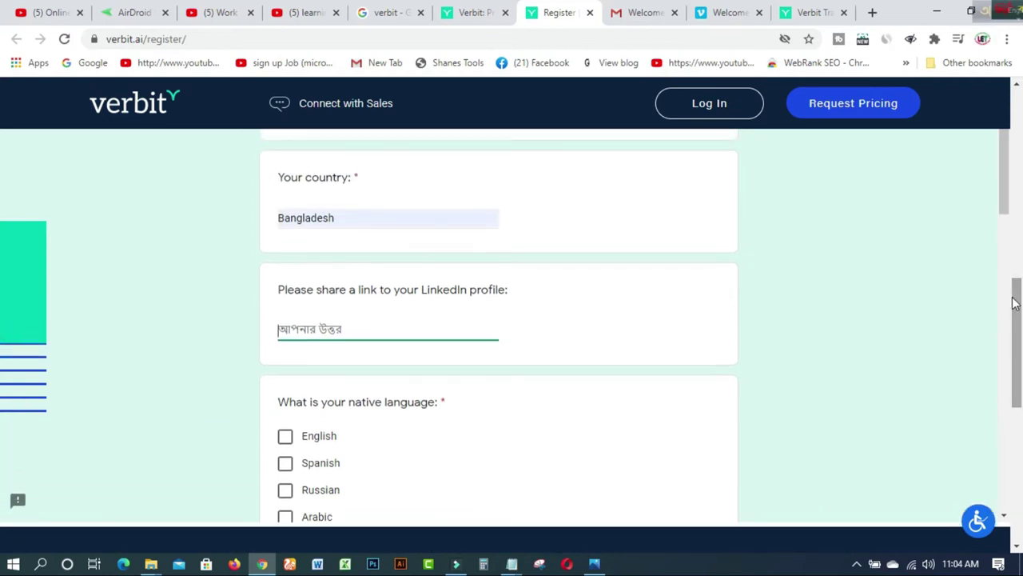
# Review the registration form's answers on native language, transcribing experience and how Verbit was found.
pyautogui.moveTo(1004, 216); pyautogui.dragTo(977, 364)
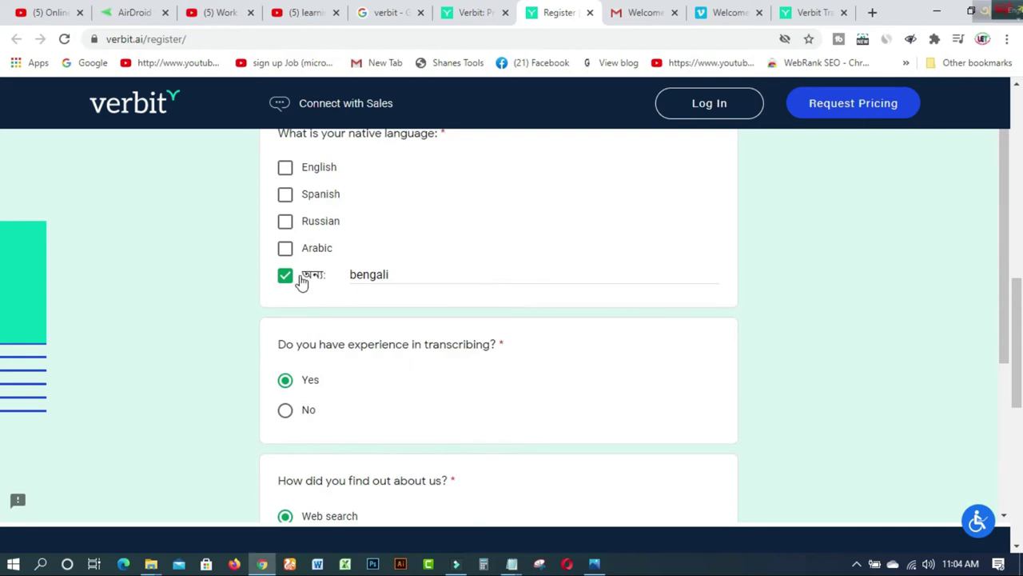
pyautogui.moveTo(400, 274); pyautogui.dragTo(353, 274)
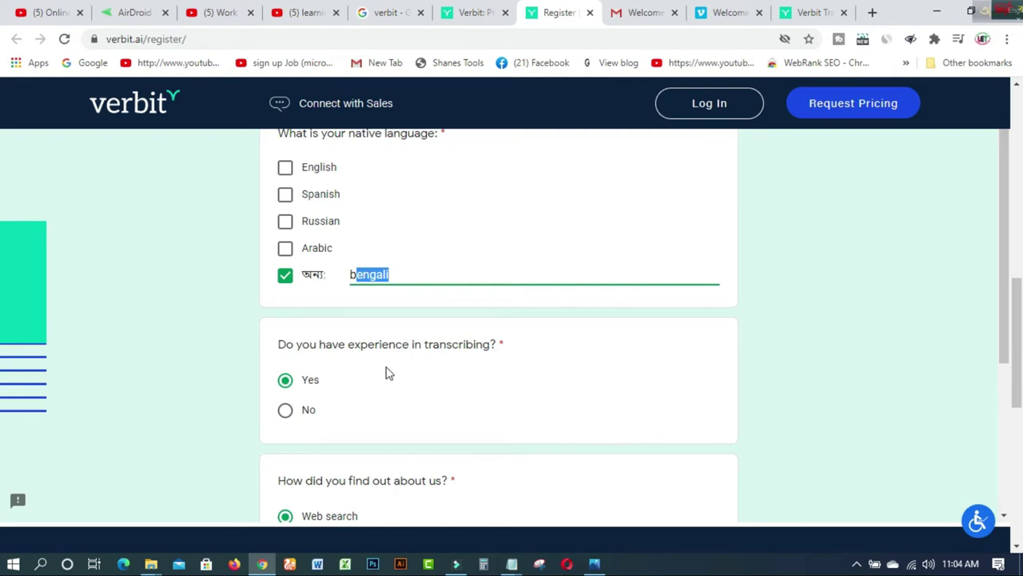
pyautogui.moveTo(1012, 285); pyautogui.dragTo(999, 437)
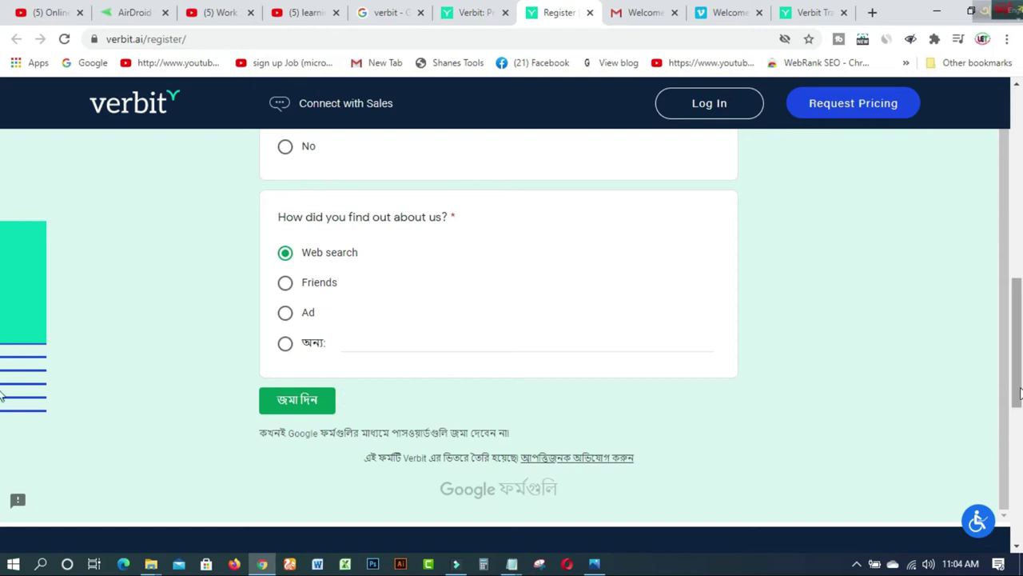
pyautogui.moveTo(1019, 393); pyautogui.dragTo(1019, 248)
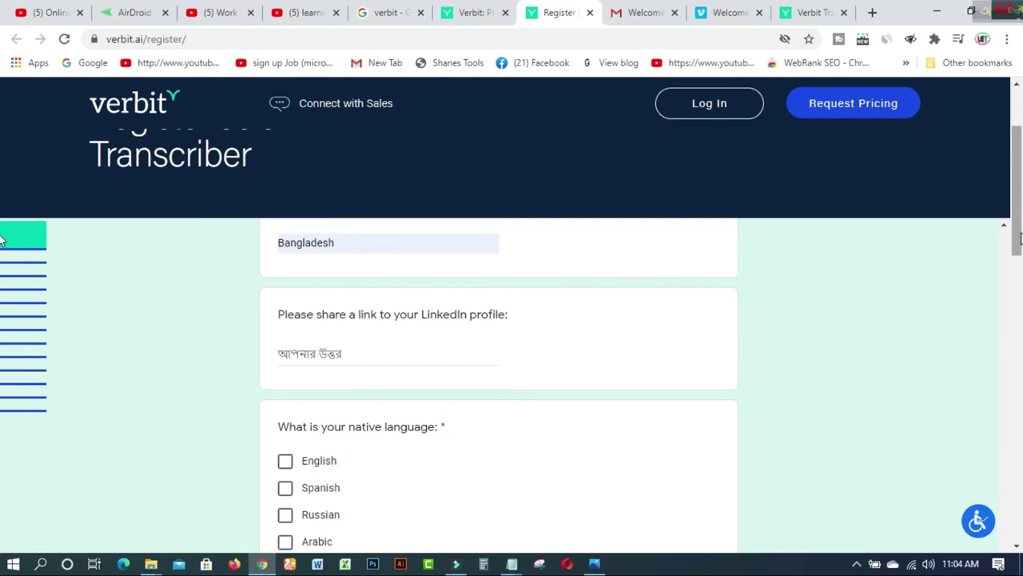
pyautogui.scroll(-3, 1015, 280)
pyautogui.moveTo(1006, 376); pyautogui.dragTo(1004, 266)
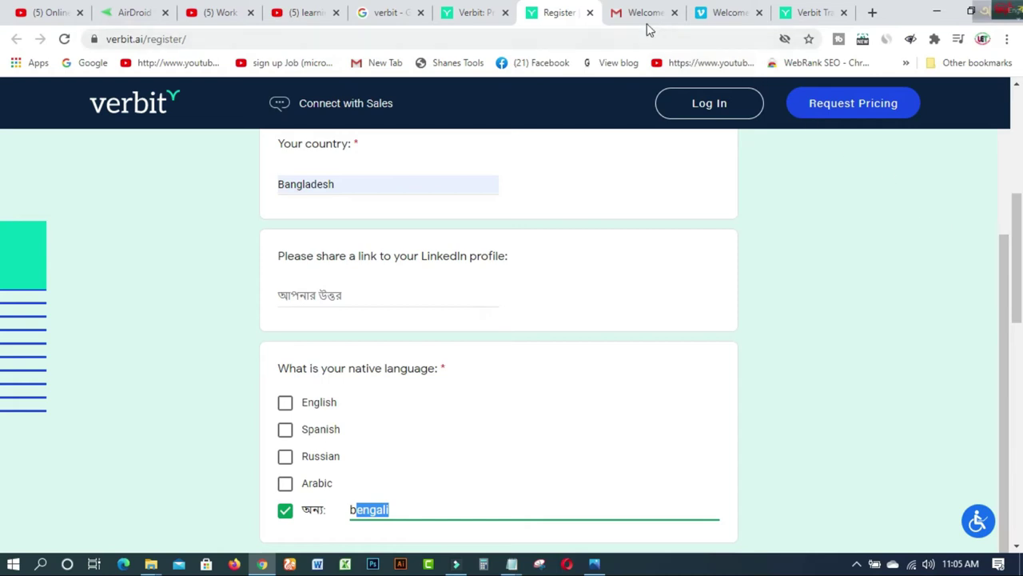
# Switch to Gmail, return to the inbox and open the "Welcome to Verbit!" email from Verbit.ai.
pyautogui.click(644, 16)
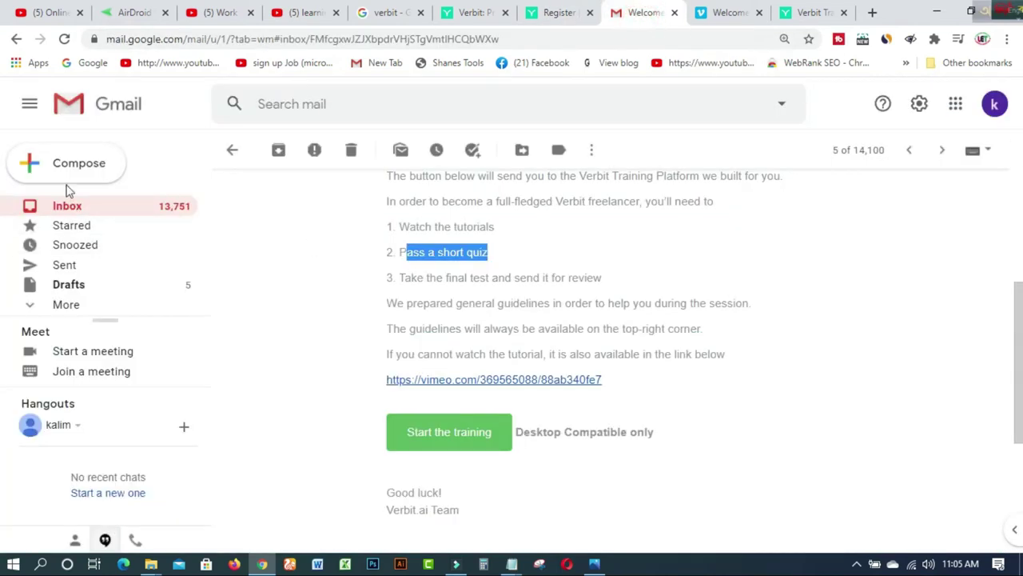
pyautogui.click(16, 38)
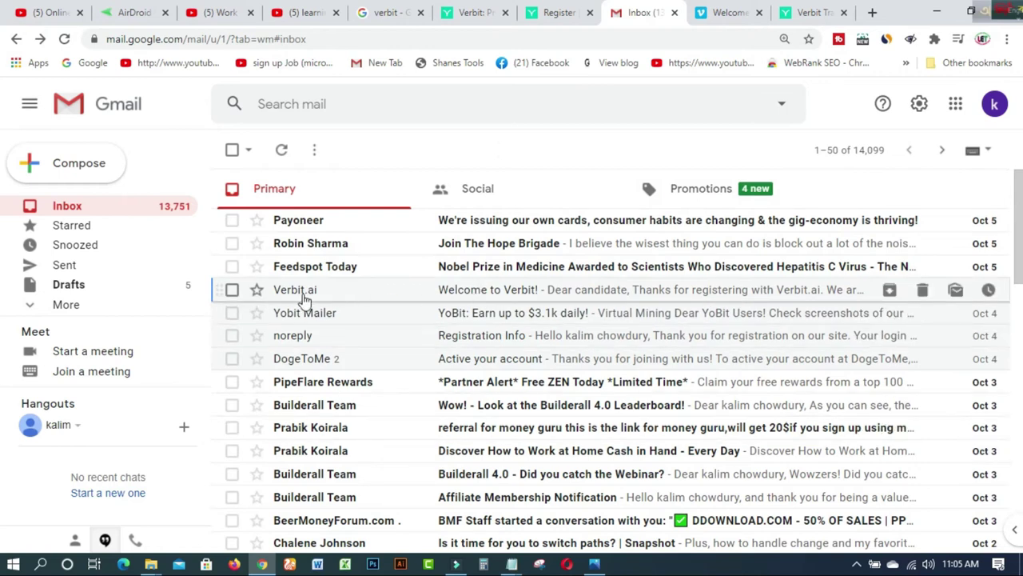
pyautogui.click(471, 291)
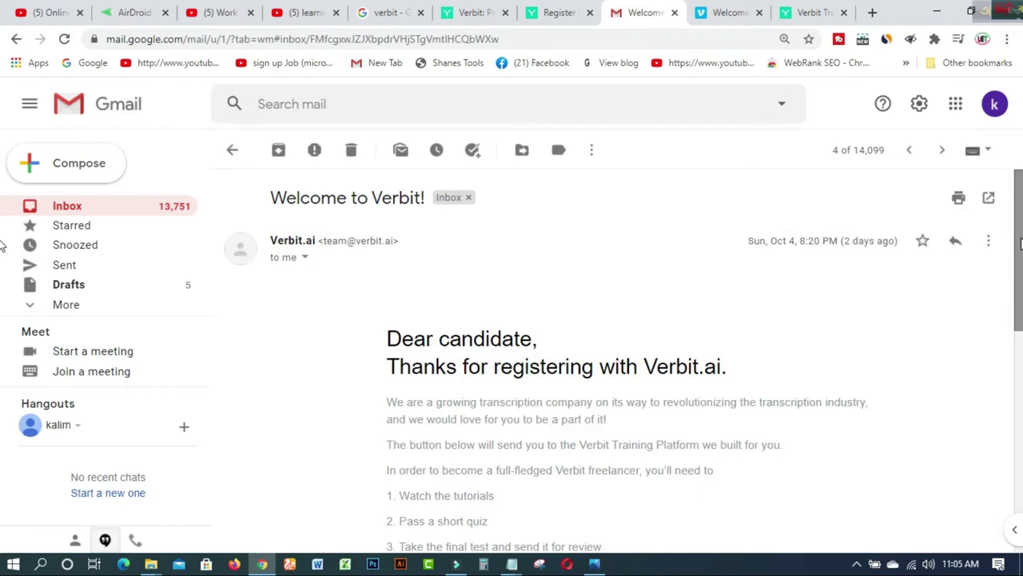
# Read the welcome email's introduction and its list of requirements for becoming a Verbit freelancer.
pyautogui.scroll(-1, 1017, 256)
pyautogui.moveTo(1020, 276); pyautogui.dragTo(1020, 305)
pyautogui.click(507, 354)
pyautogui.moveTo(515, 372); pyautogui.dragTo(534, 402)
pyautogui.click(817, 396)
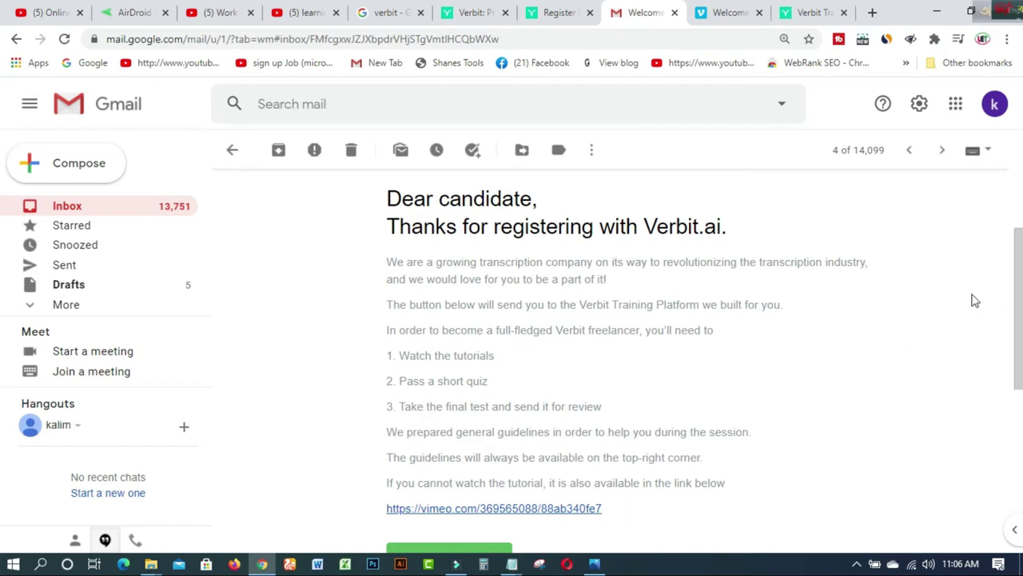
pyautogui.moveTo(1021, 276); pyautogui.dragTo(1021, 318)
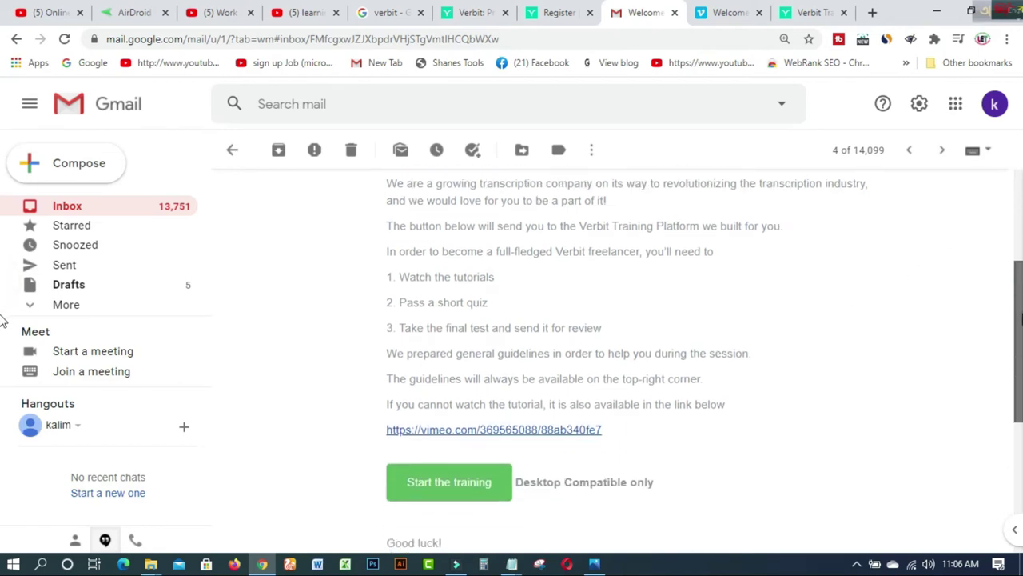
# Highlight the requirements "Watch the tutorials" and "Pass a short quiz" in the welcome email.
pyautogui.moveTo(399, 277); pyautogui.dragTo(511, 281)
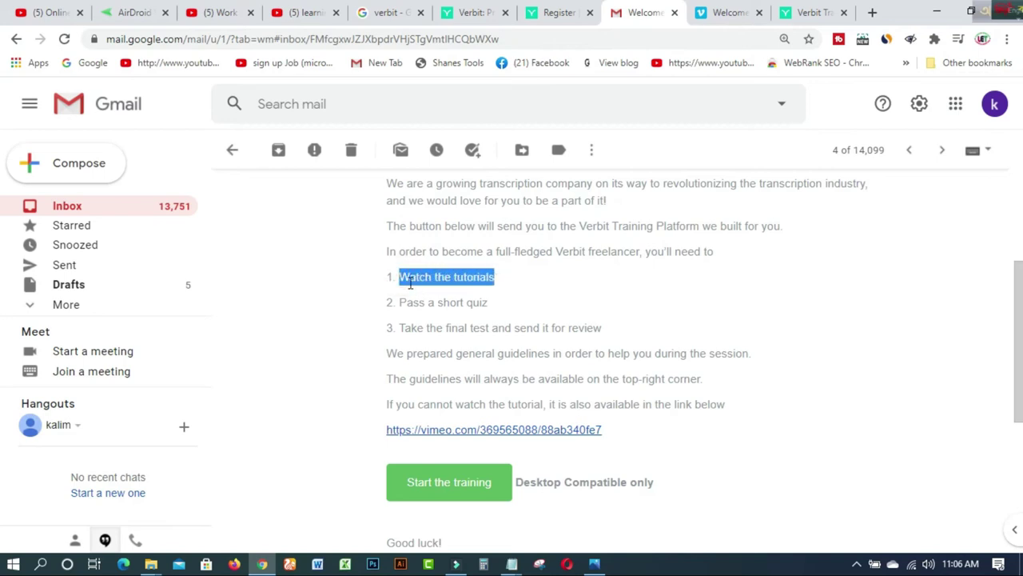
pyautogui.click(523, 278)
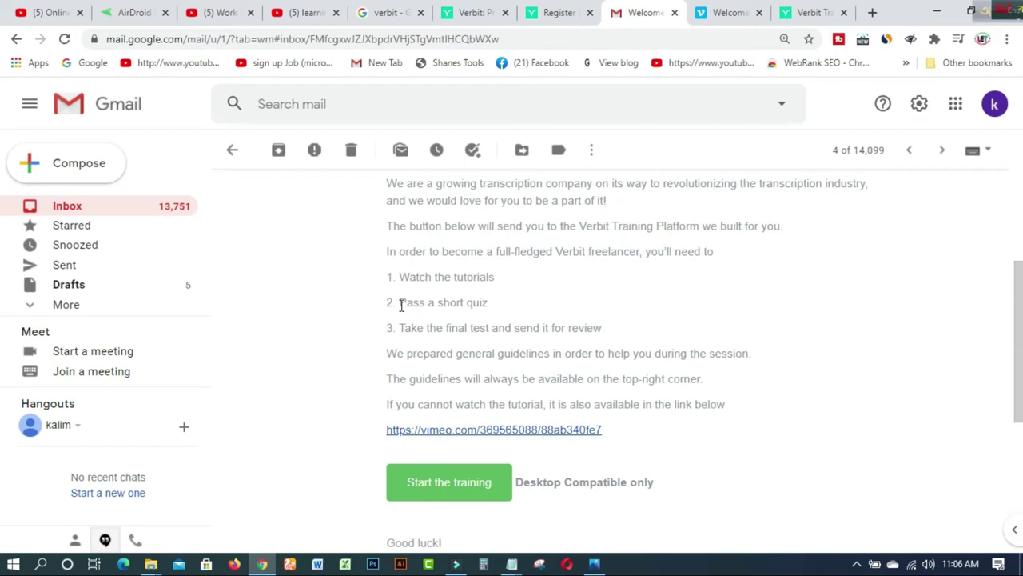
pyautogui.moveTo(399, 277); pyautogui.dragTo(497, 281)
pyautogui.moveTo(398, 303); pyautogui.dragTo(493, 305)
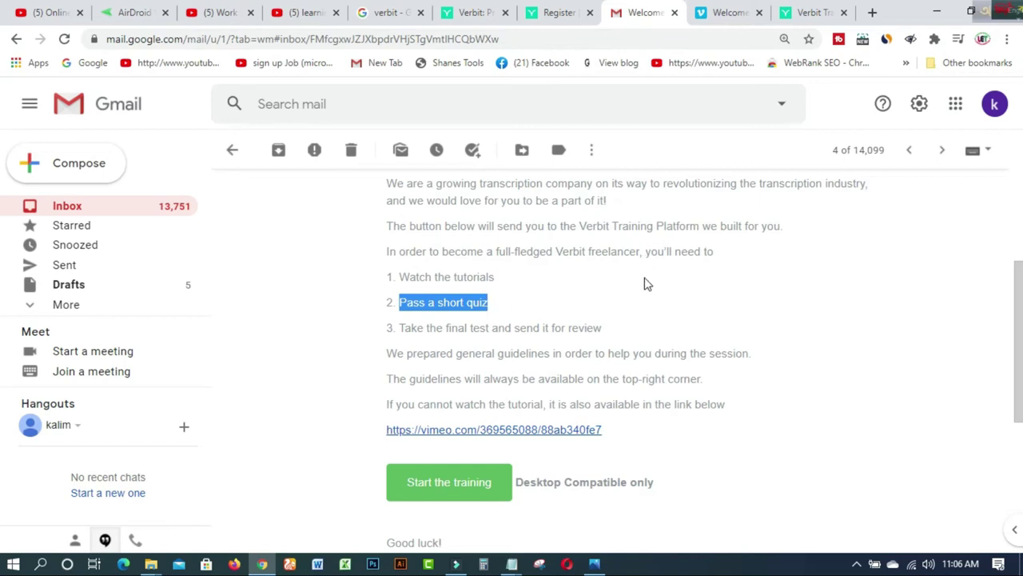
# Switch to Photos to examine the sample quiz in verbit training 01.JPG, and return to the welcome email in Chrome.
pyautogui.click(940, 13)
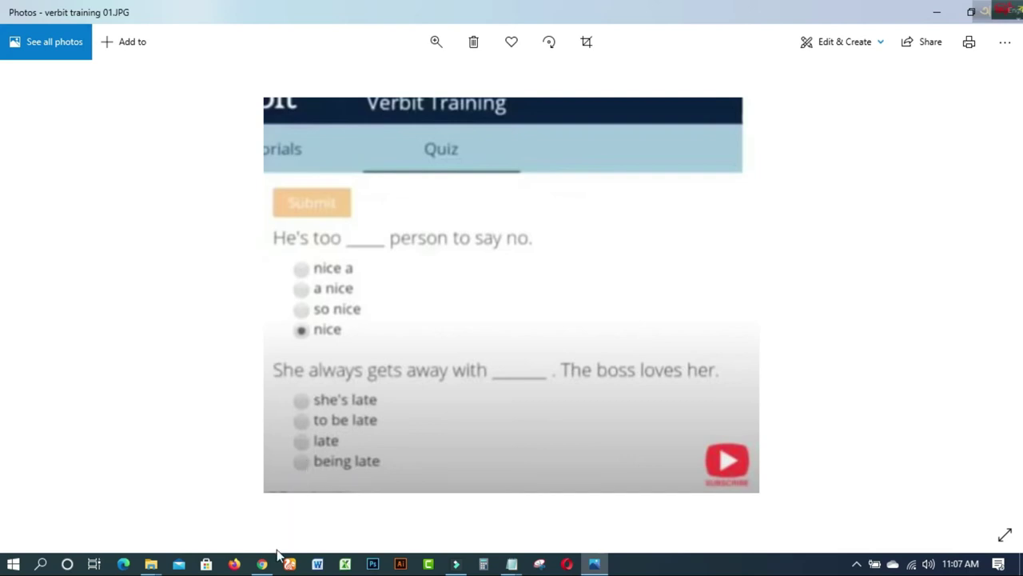
pyautogui.moveTo(265, 566)
pyautogui.click(272, 524)
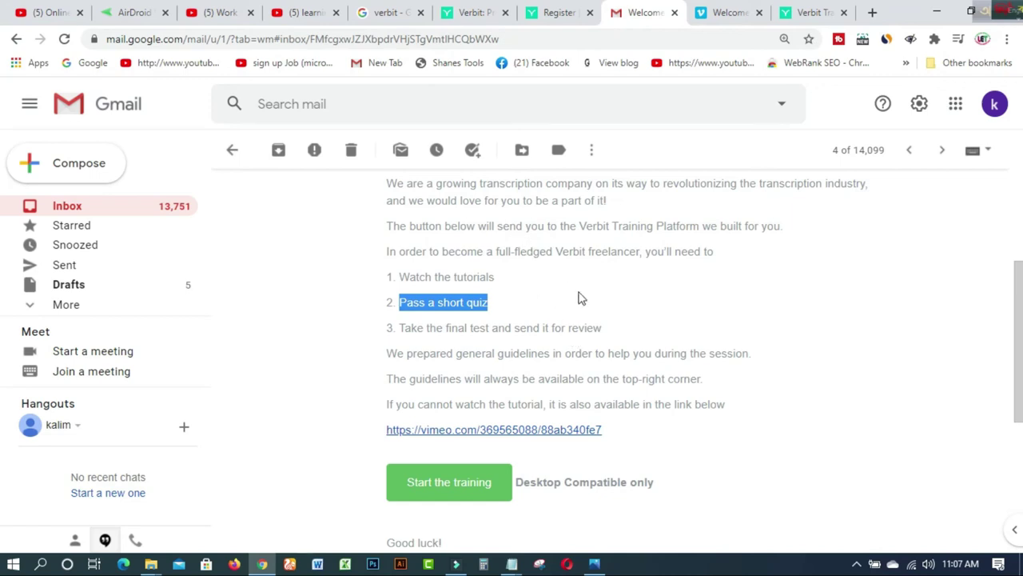
pyautogui.rightClick(581, 434)
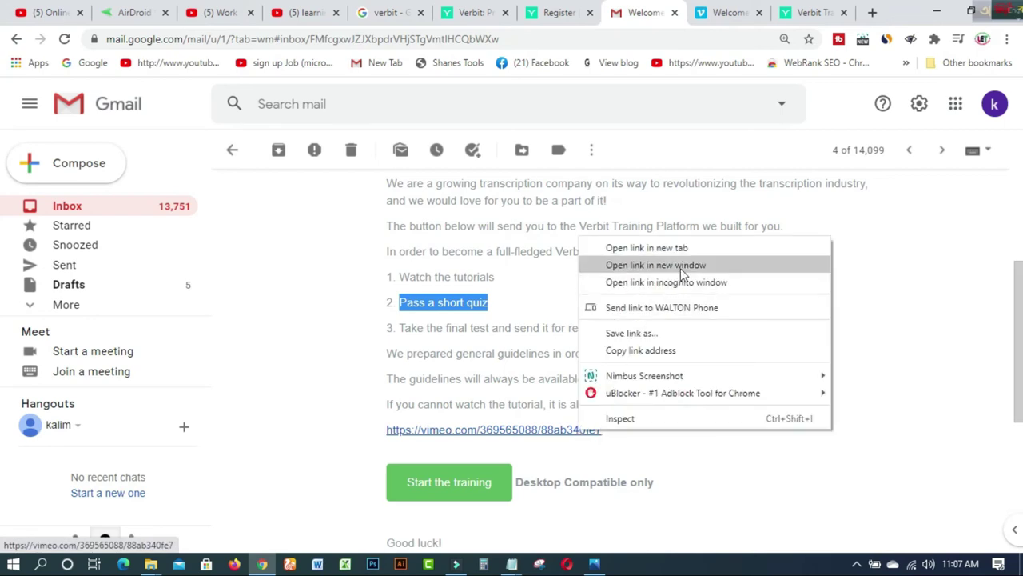
pyautogui.click(693, 248)
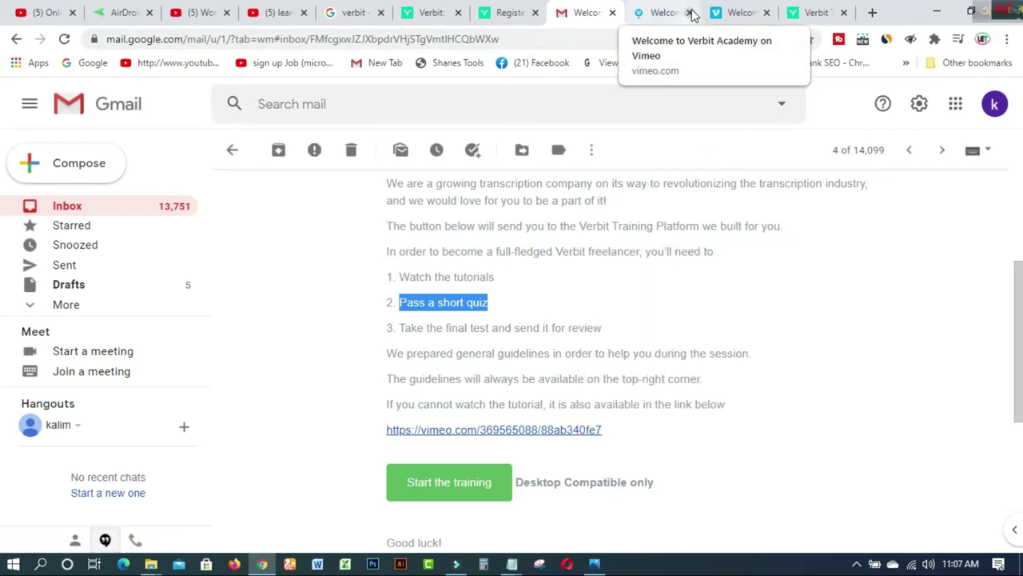
pyautogui.click(691, 13)
# Play the first few seconds of the Welcome to Verbit Academy video on Vimeo and pause it.
pyautogui.click(670, 19)
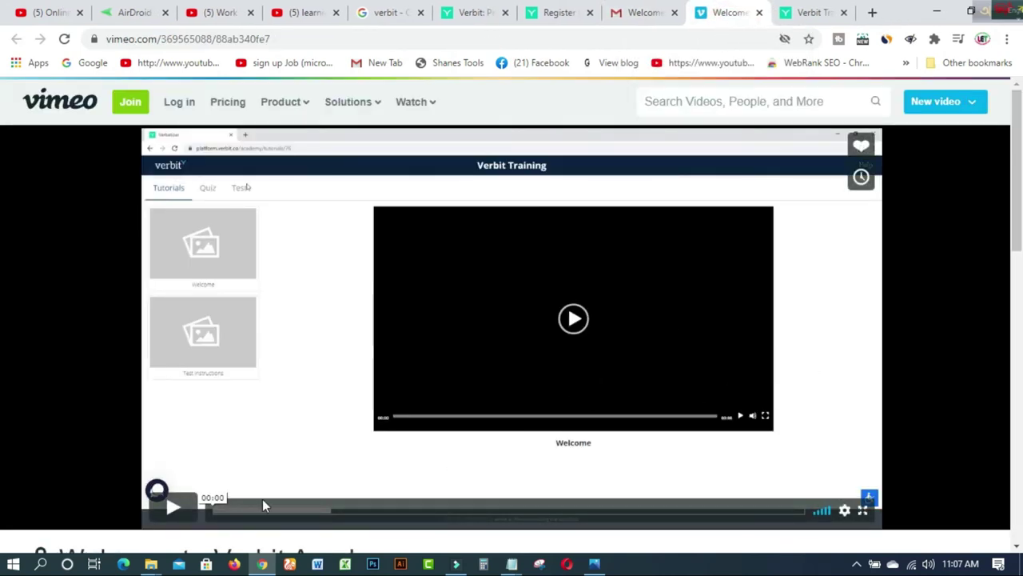
pyautogui.click(171, 510)
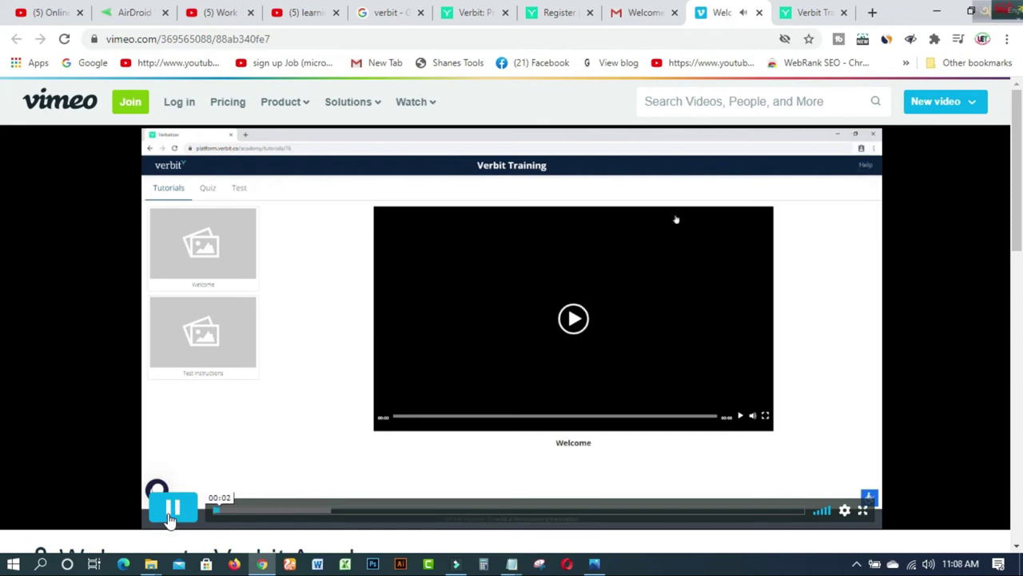
pyautogui.click(171, 511)
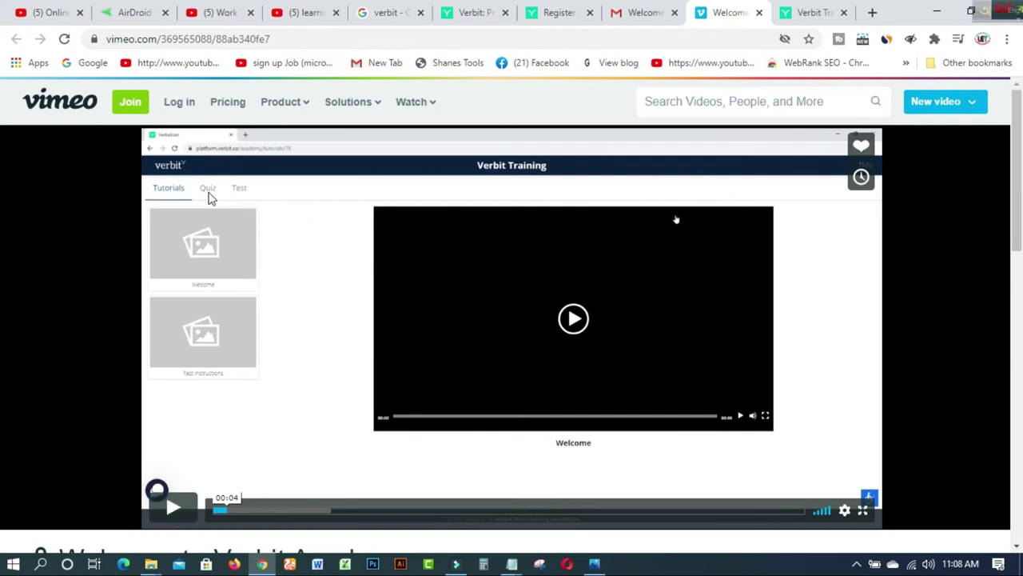
# Open the welcome email's "Start the training" link in a new tab and read the training academy's welcome instructions.
pyautogui.click(811, 13)
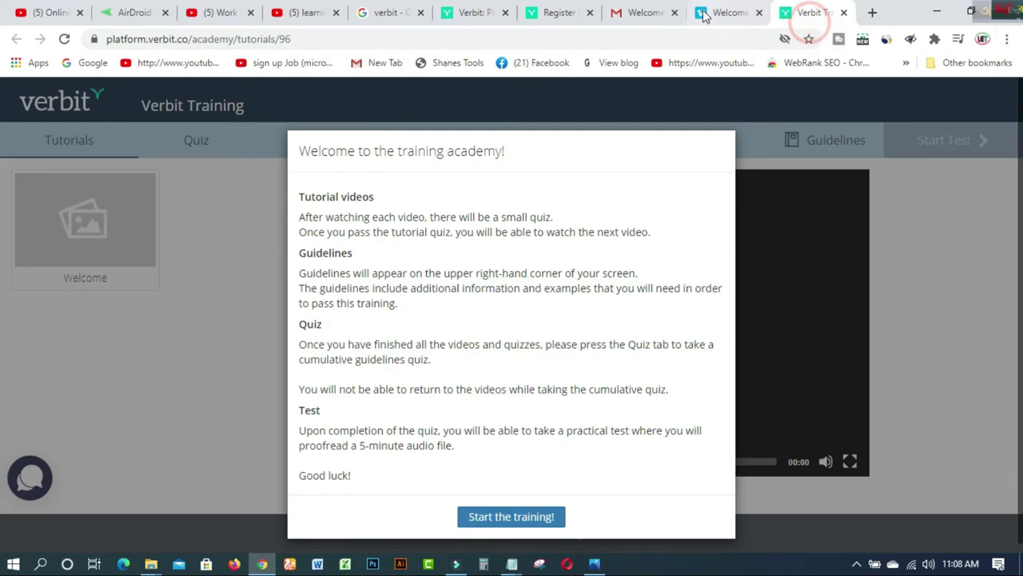
pyautogui.click(645, 13)
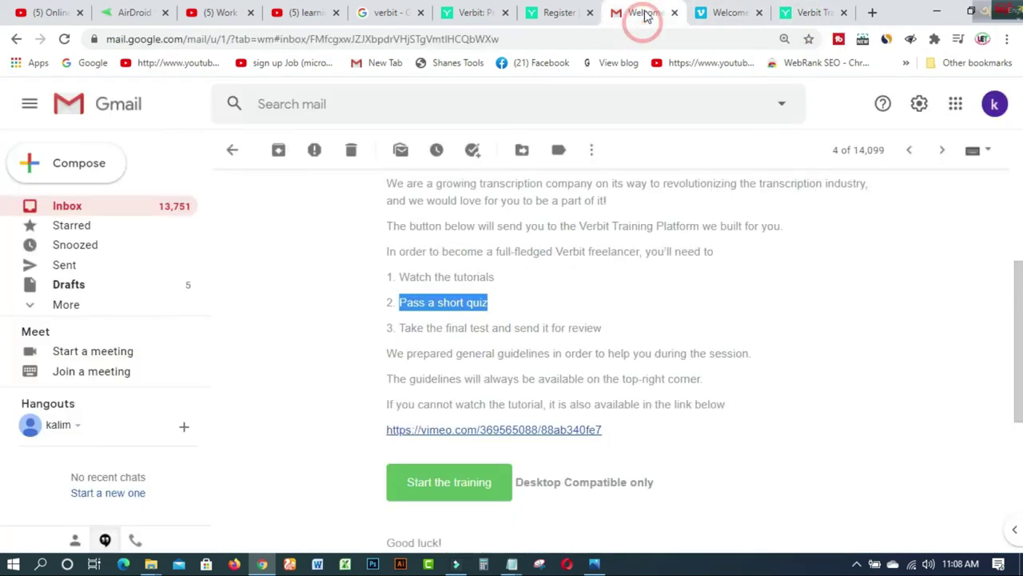
pyautogui.rightClick(462, 491)
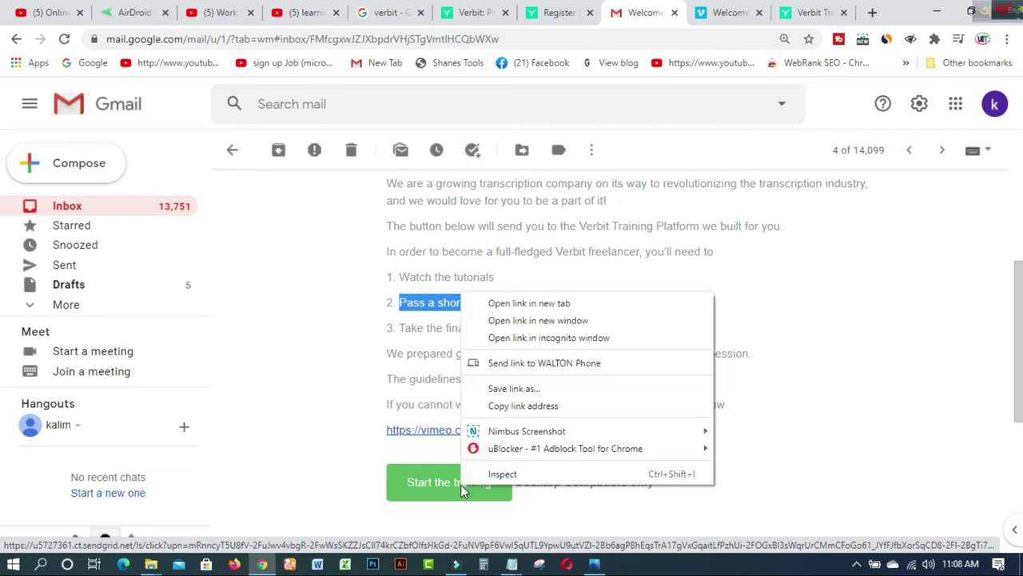
pyautogui.click(521, 304)
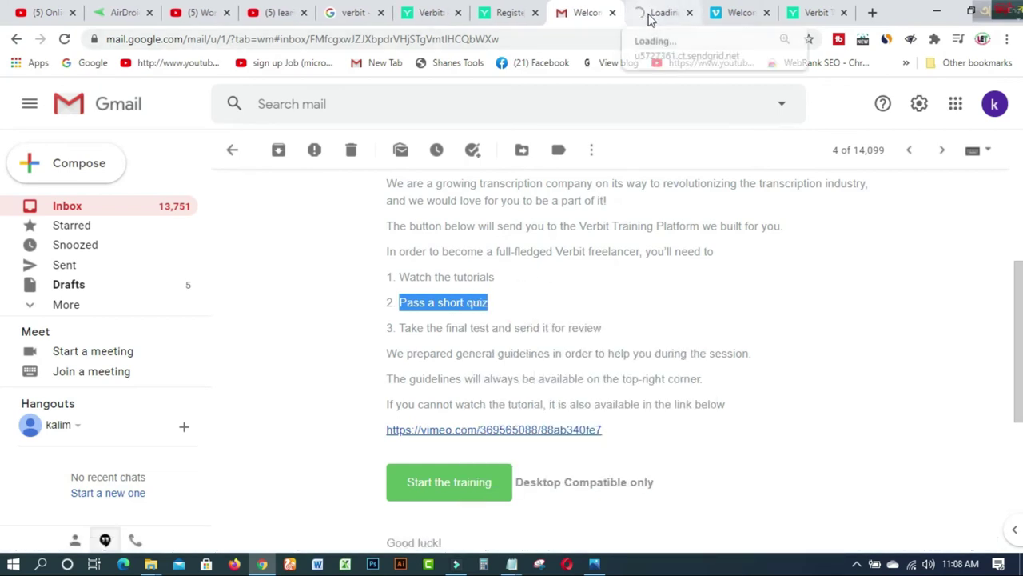
pyautogui.click(649, 16)
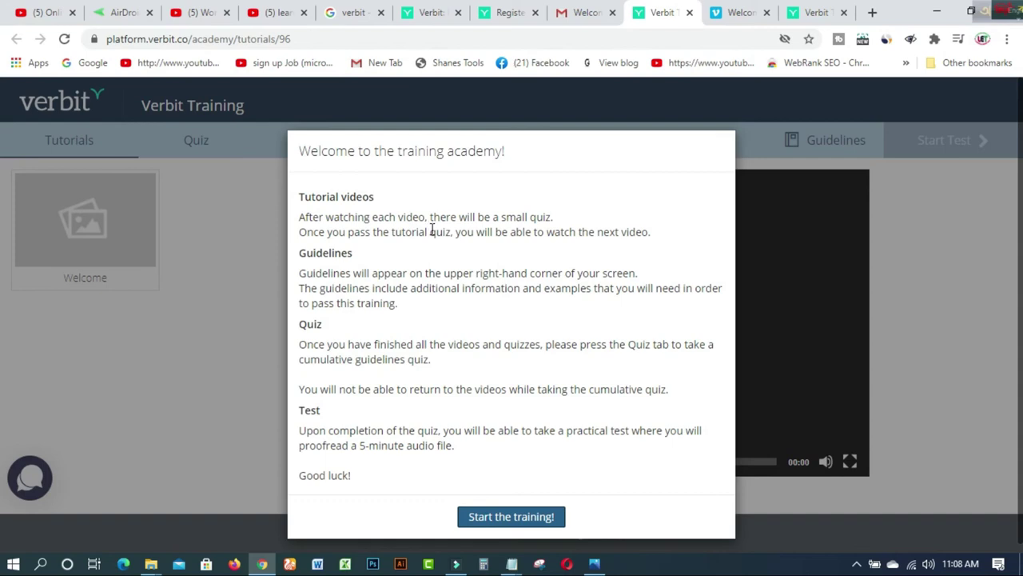
pyautogui.click(739, 13)
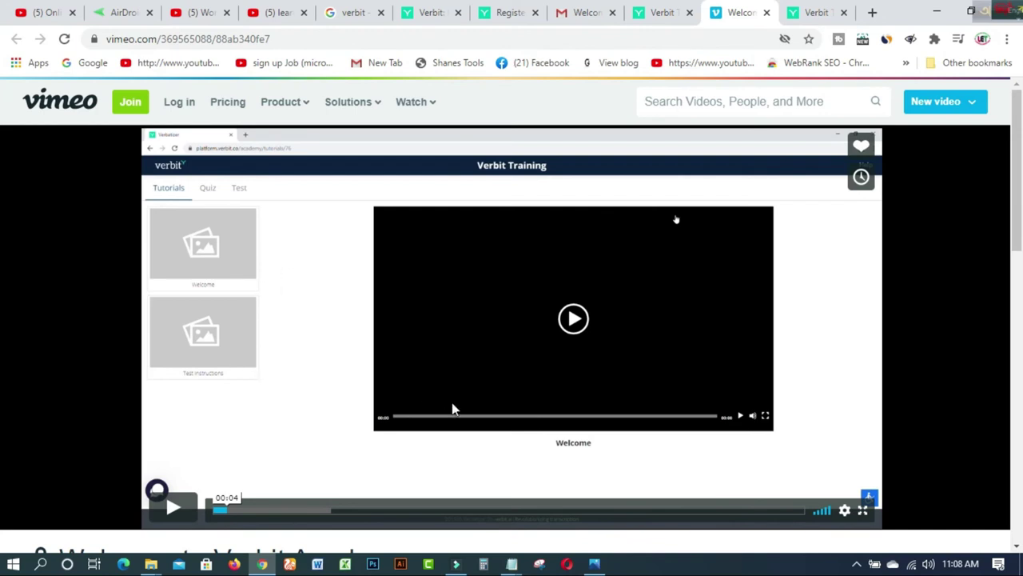
pyautogui.click(662, 13)
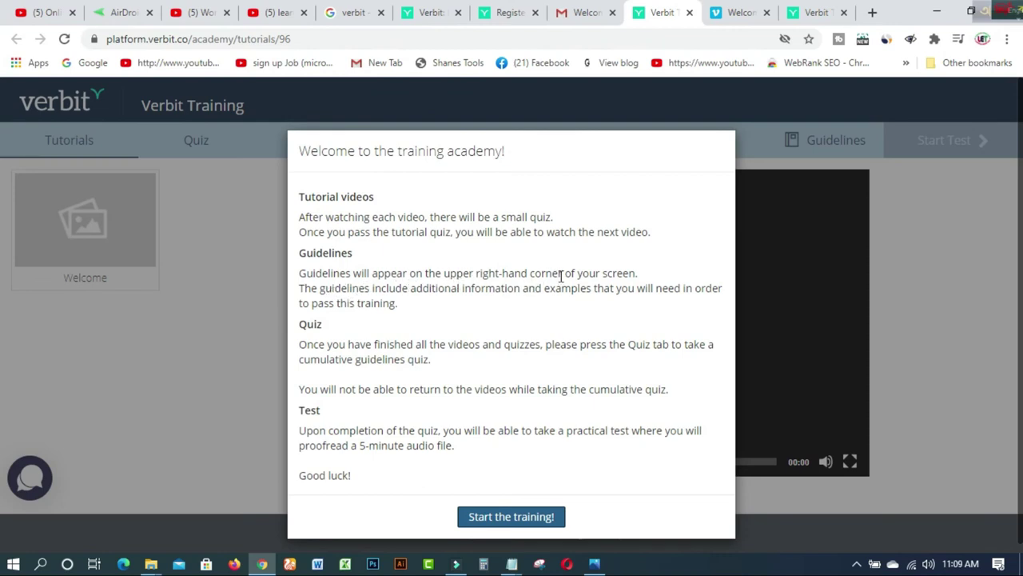
# Highlight the key phrases on guidelines, cumulative quiz and 5-minute audio file test in the training academy's welcome instructions.
pyautogui.moveTo(636, 273); pyautogui.dragTo(459, 268)
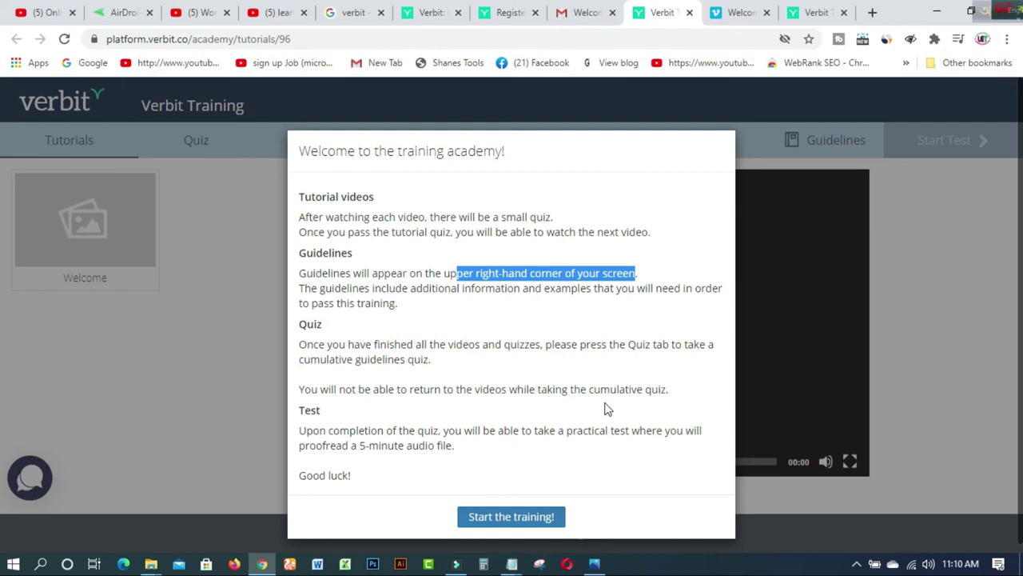
pyautogui.doubleClick(654, 390)
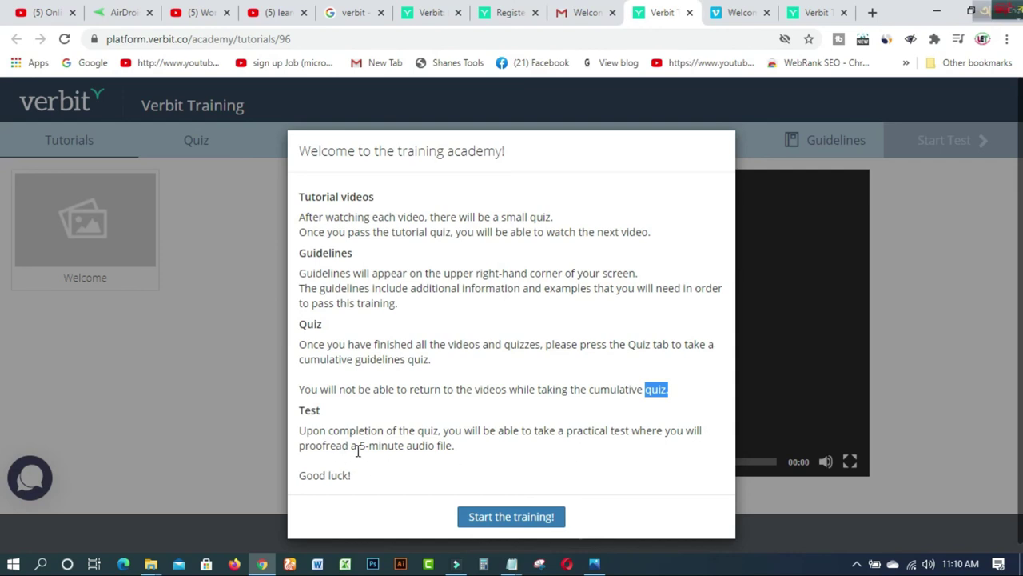
pyautogui.moveTo(360, 448); pyautogui.dragTo(456, 449)
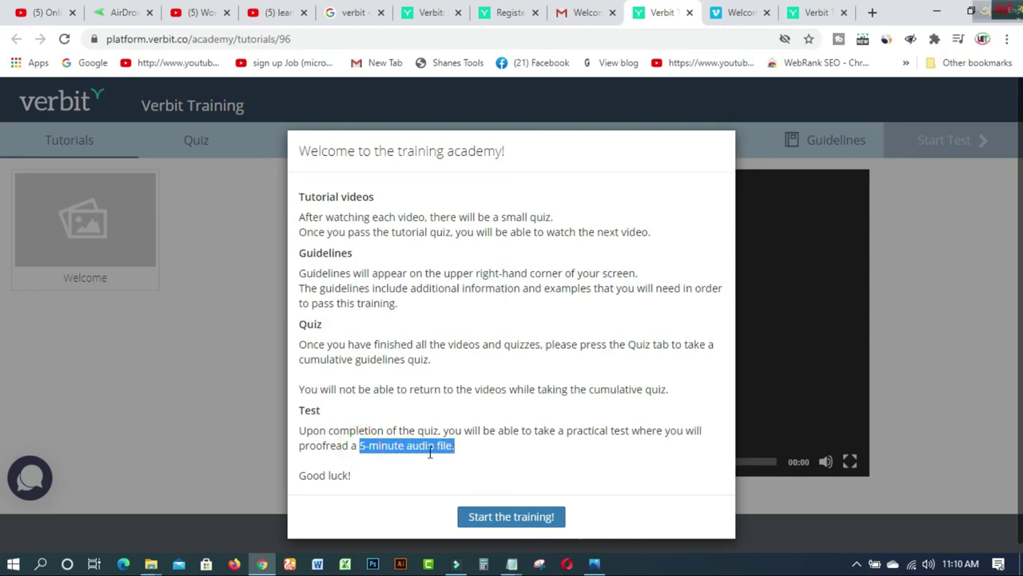
pyautogui.click(361, 445)
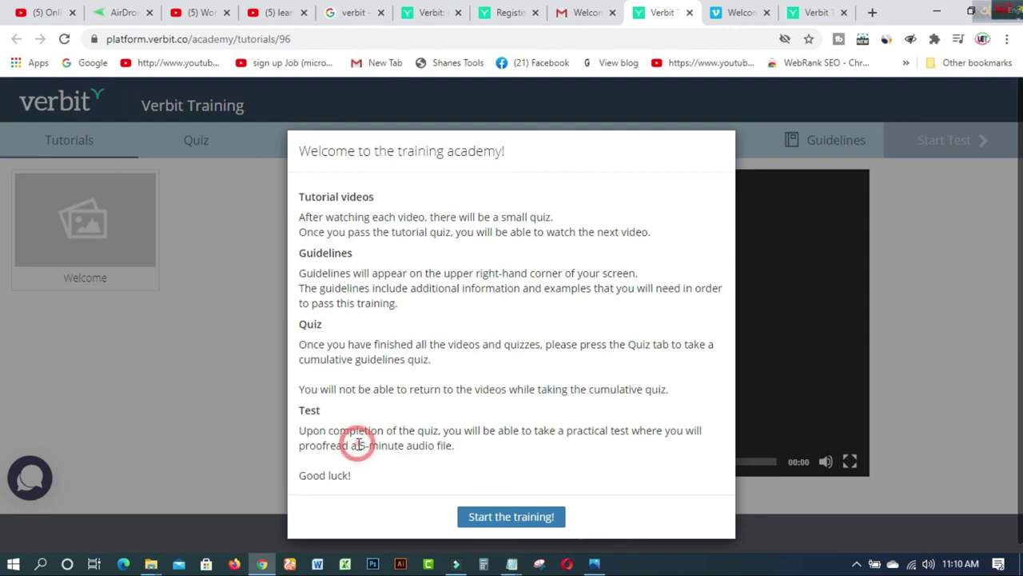
pyautogui.moveTo(369, 445); pyautogui.dragTo(459, 454)
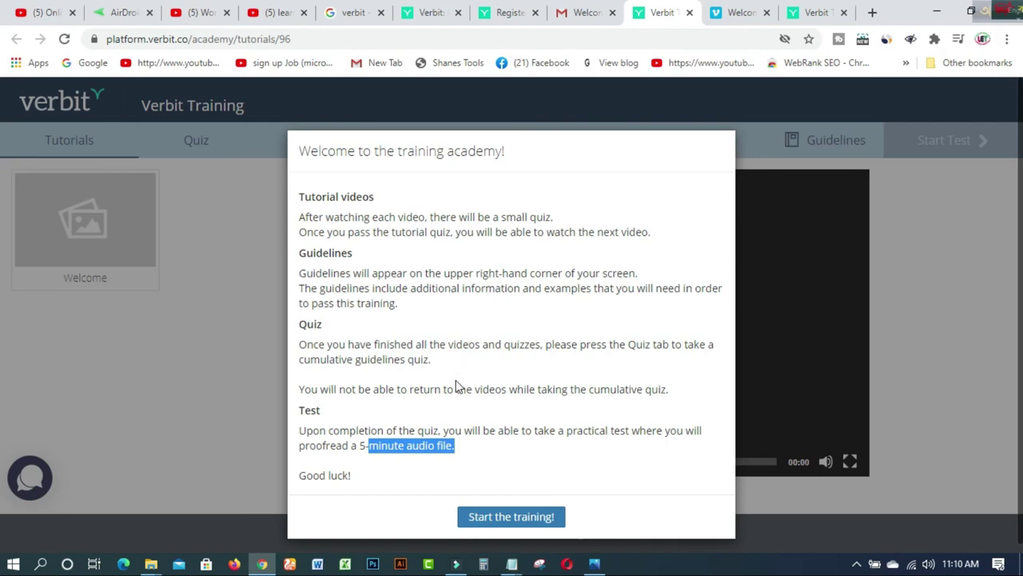
pyautogui.moveTo(322, 326); pyautogui.dragTo(300, 326)
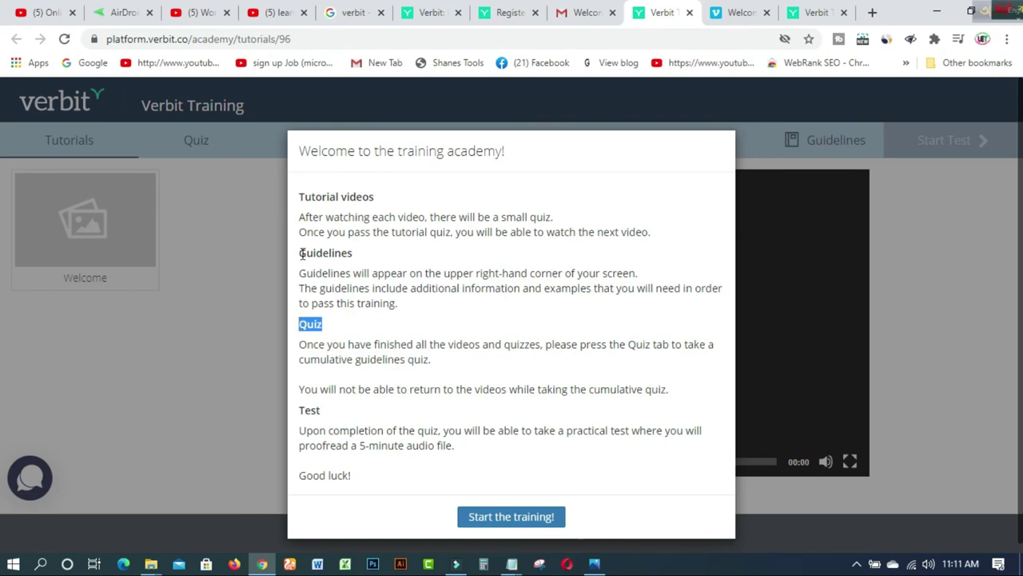
# Switch to the learning & earning tube YouTube channel and look through its created playlists down to the last one and back.
pyautogui.click(279, 13)
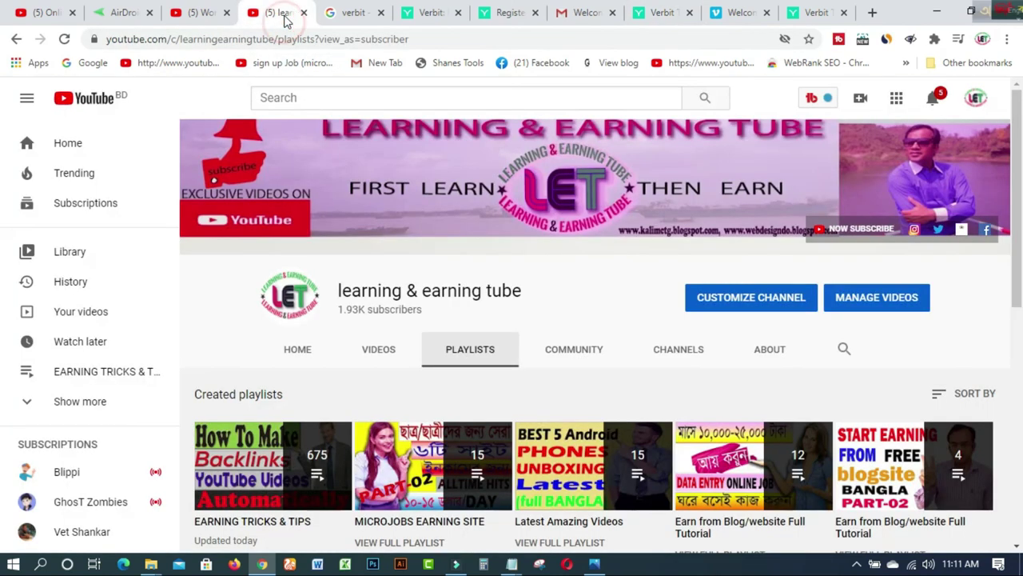
pyautogui.click(1017, 264)
pyautogui.click(1016, 264)
pyautogui.click(1016, 262)
pyautogui.moveTo(1017, 264); pyautogui.dragTo(1011, 344)
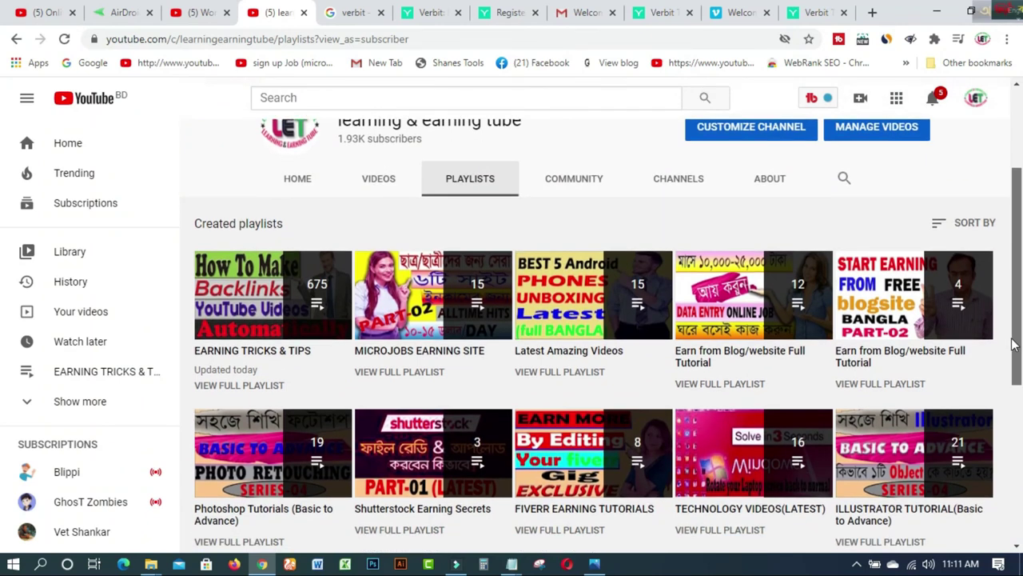
pyautogui.moveTo(1014, 344); pyautogui.dragTo(1015, 273)
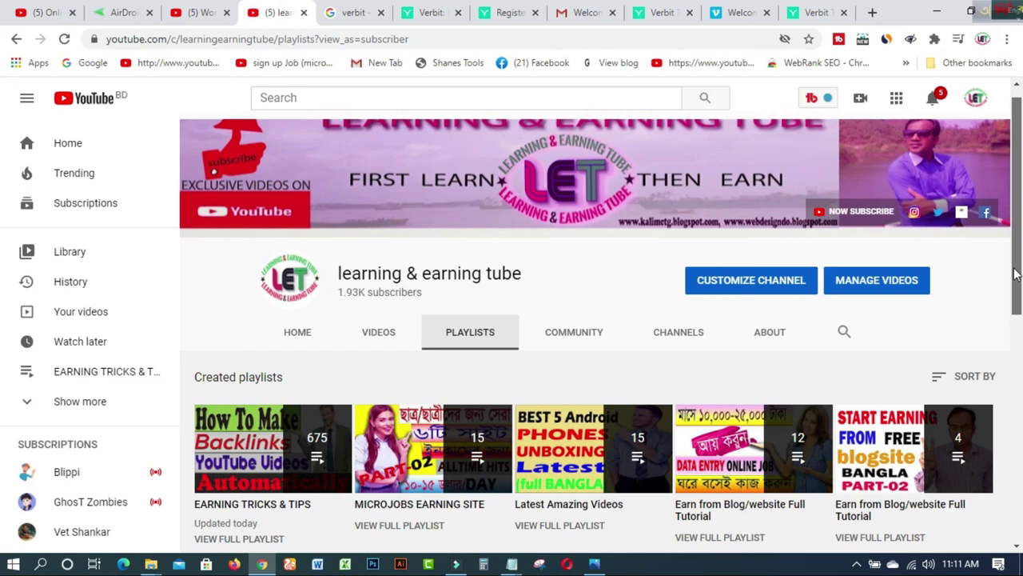
pyautogui.moveTo(1015, 273); pyautogui.dragTo(1014, 320)
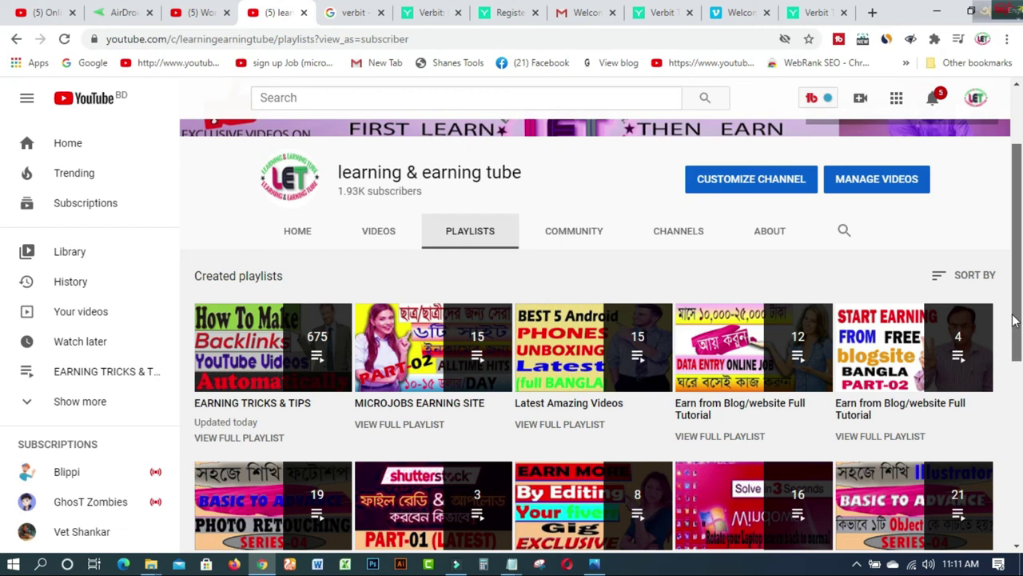
pyautogui.moveTo(1014, 320); pyautogui.dragTo(1007, 508)
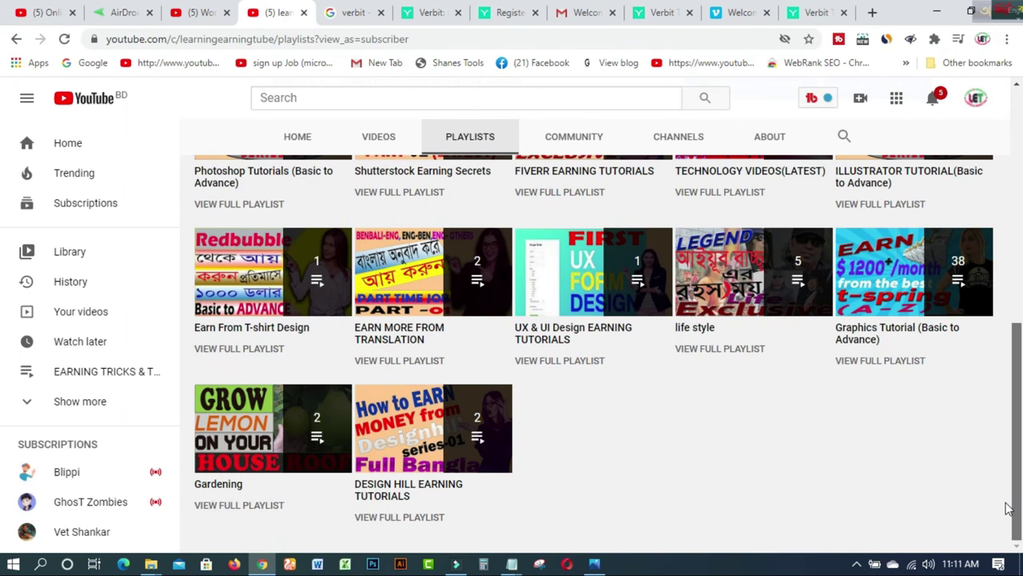
pyautogui.moveTo(1007, 508); pyautogui.dragTo(1022, 211)
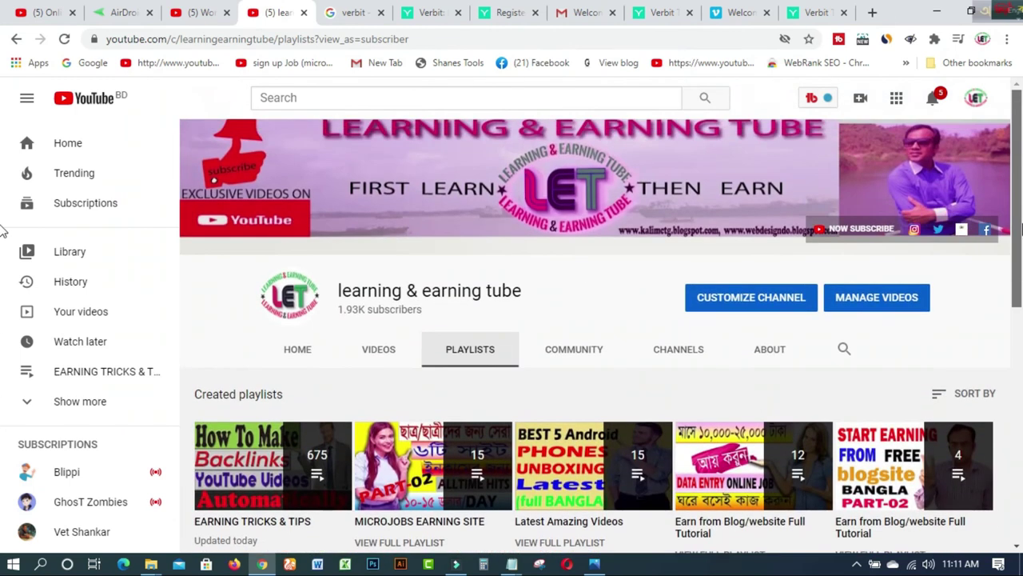